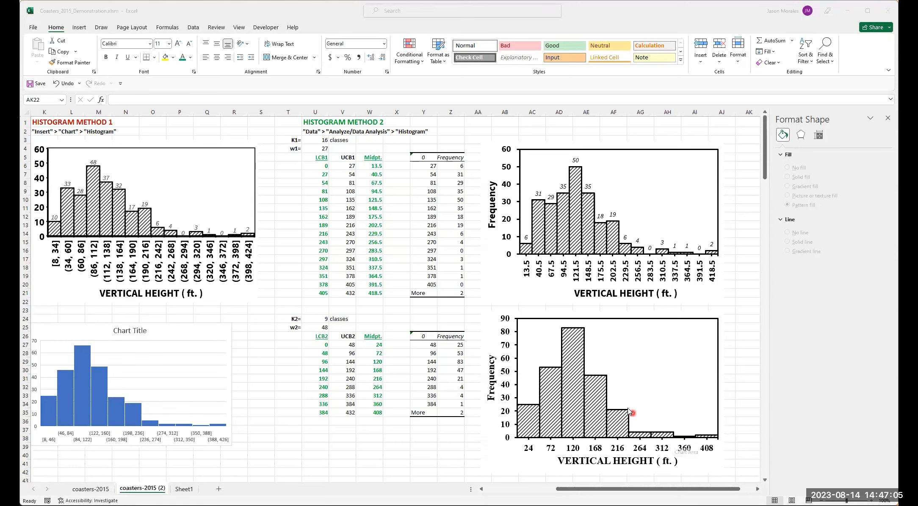
Step: Add data labels to the bars of the nine-class vertical height histogram beside the K2 frequency table
{"action": "mouse_move", "coordinate": [593, 383]}
{"action": "mouse_move", "coordinate": [573, 372]}
{"action": "mouse_move", "coordinate": [564, 330]}
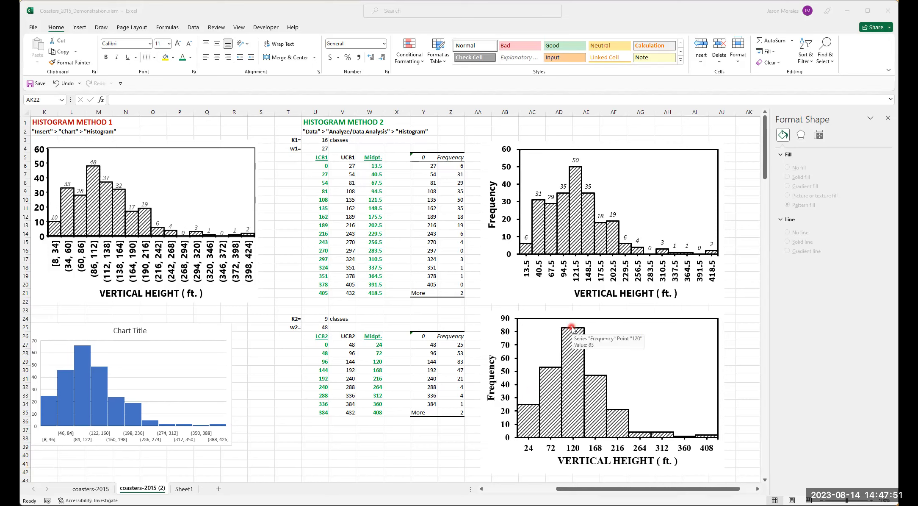
{"action": "mouse_move", "coordinate": [641, 436]}
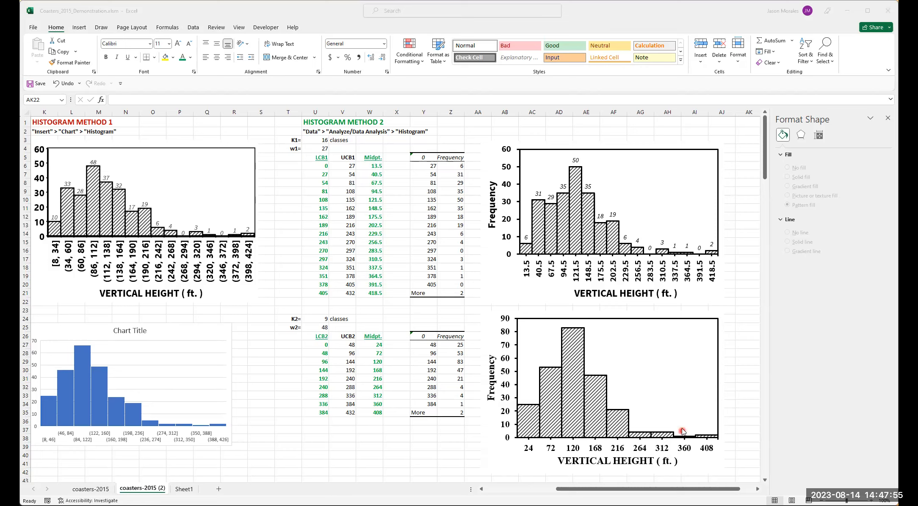
{"action": "left_click", "coordinate": [577, 339]}
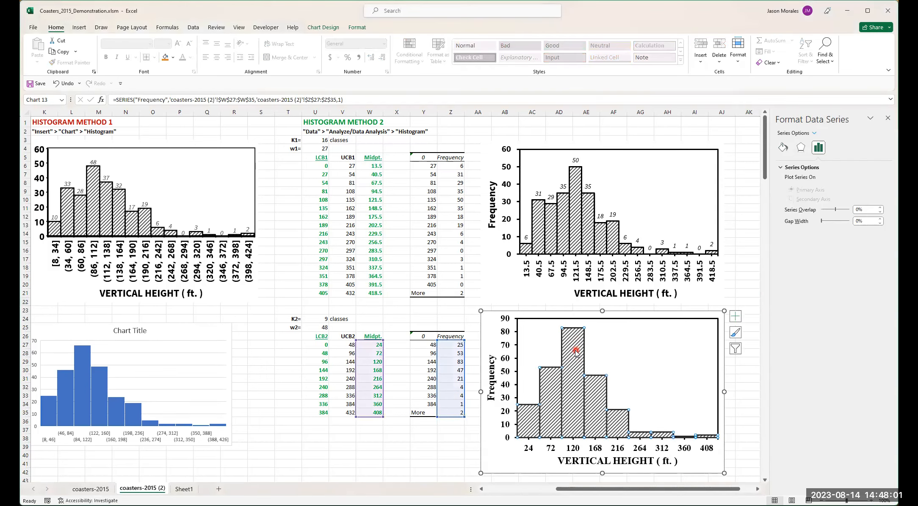
{"action": "left_click", "coordinate": [739, 319]}
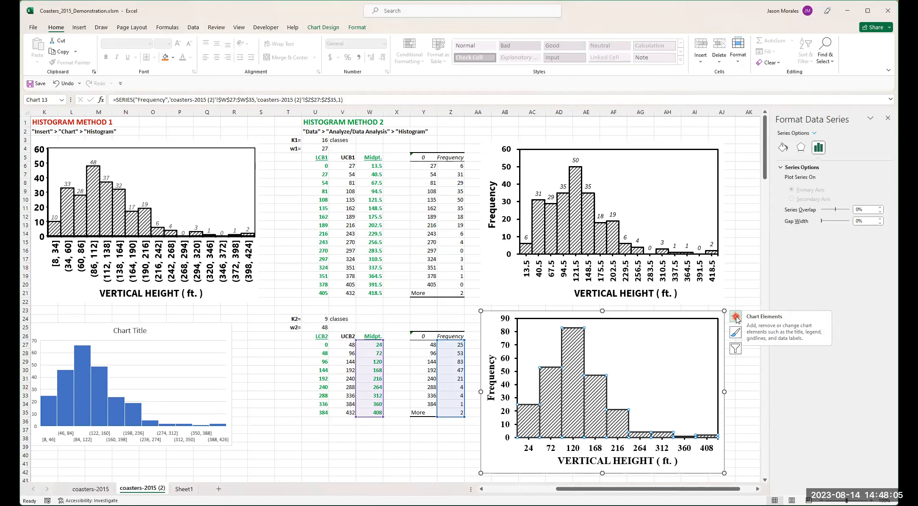
{"action": "left_click", "coordinate": [737, 318]}
{"action": "left_click", "coordinate": [756, 352]}
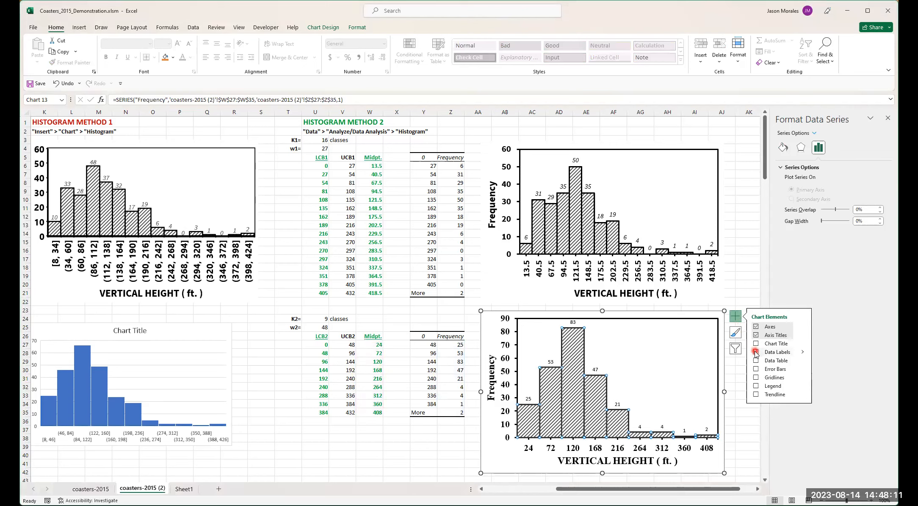
{"action": "left_click", "coordinate": [756, 351]}
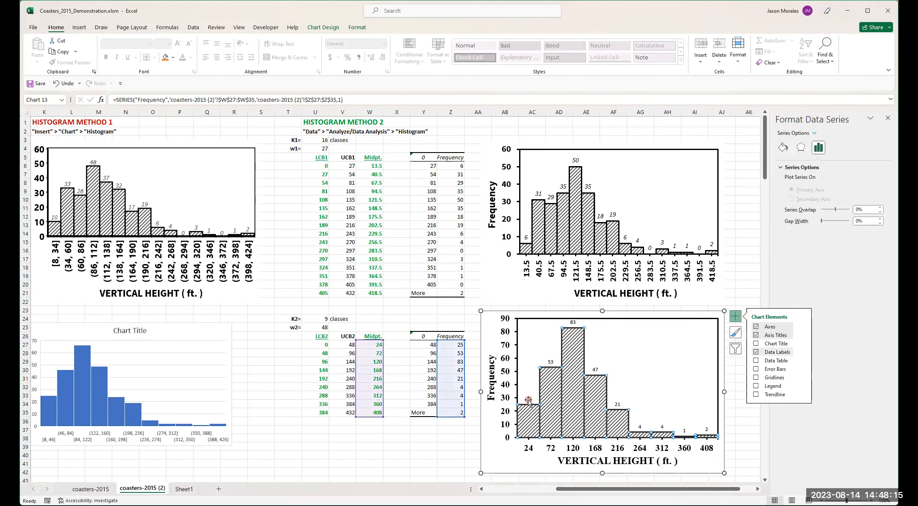
Step: Format the data labels of the nine-class histogram in Times New Roman, size 14, italic
{"action": "mouse_move", "coordinate": [535, 405]}
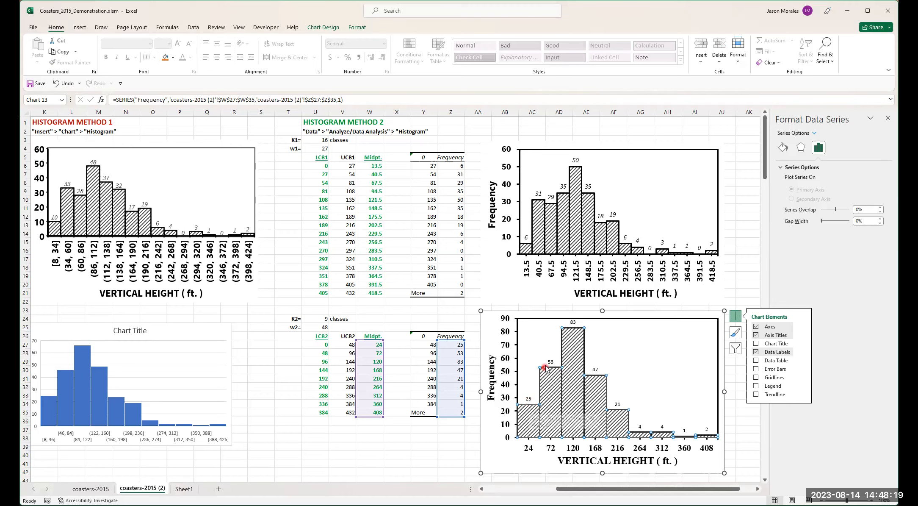
{"action": "mouse_move", "coordinate": [571, 330]}
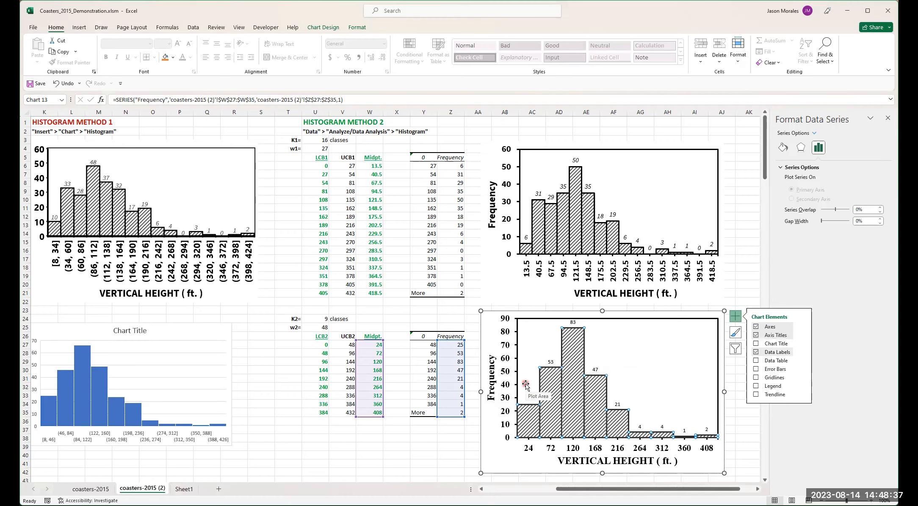
{"action": "left_click", "coordinate": [550, 361]}
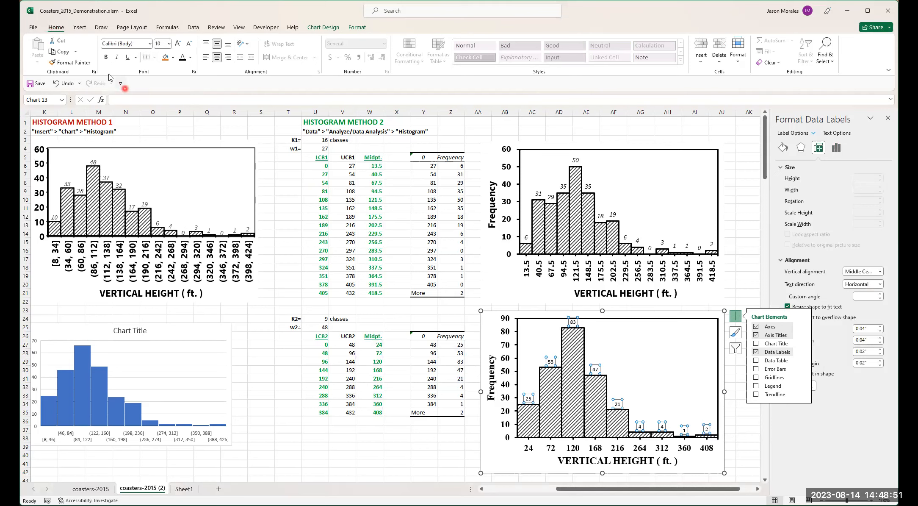
{"action": "left_click", "coordinate": [150, 44]}
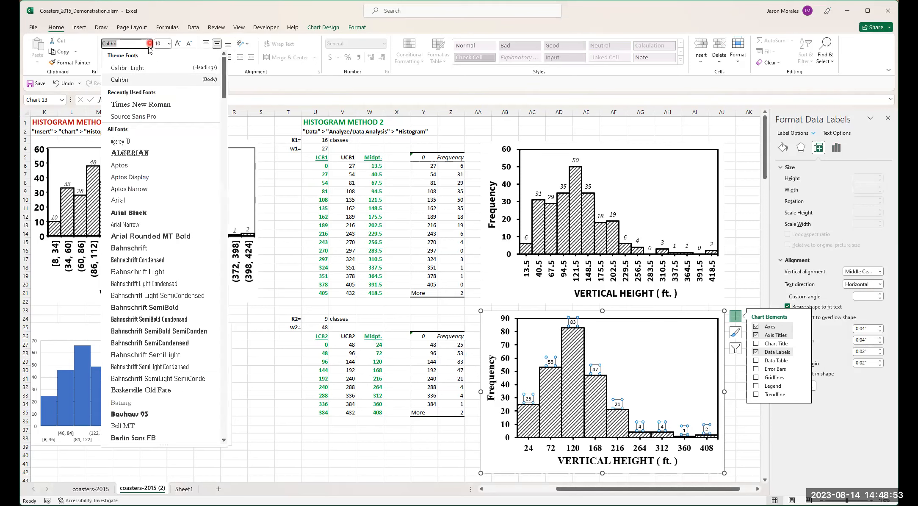
{"action": "left_click", "coordinate": [141, 105]}
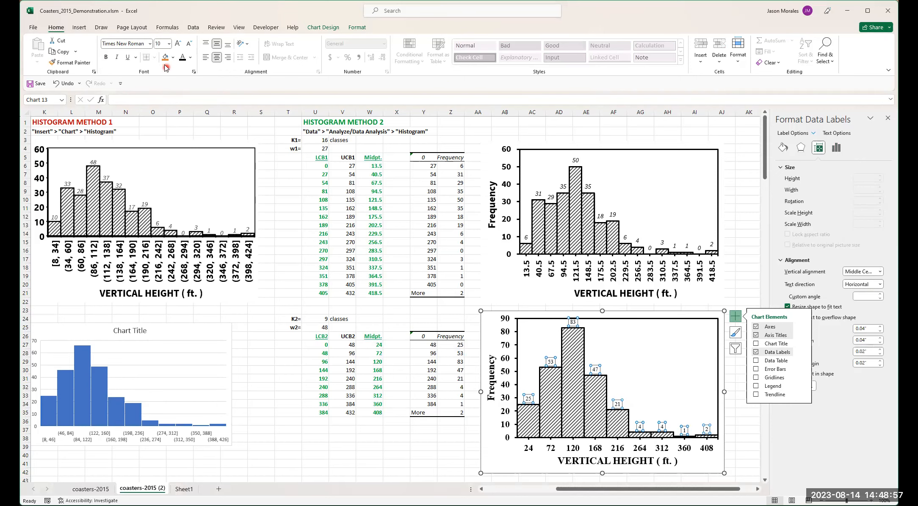
{"action": "left_click", "coordinate": [169, 44]}
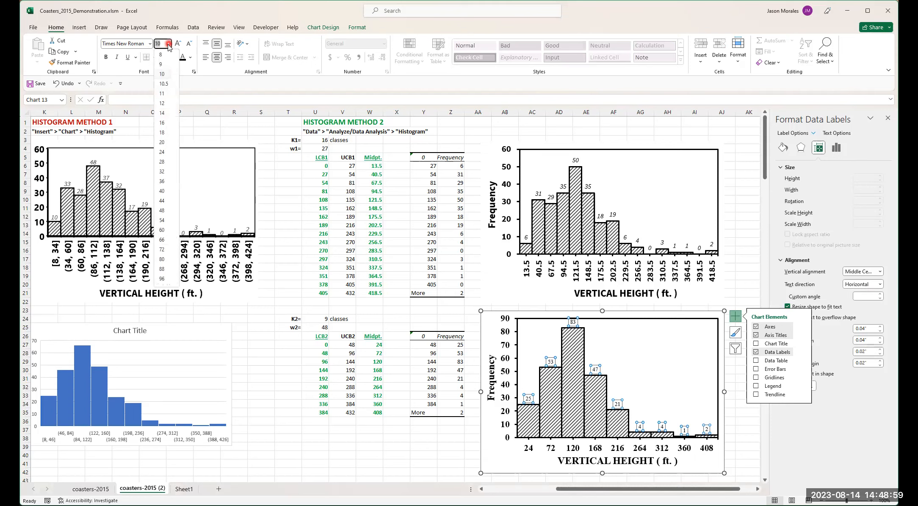
{"action": "left_click", "coordinate": [165, 111]}
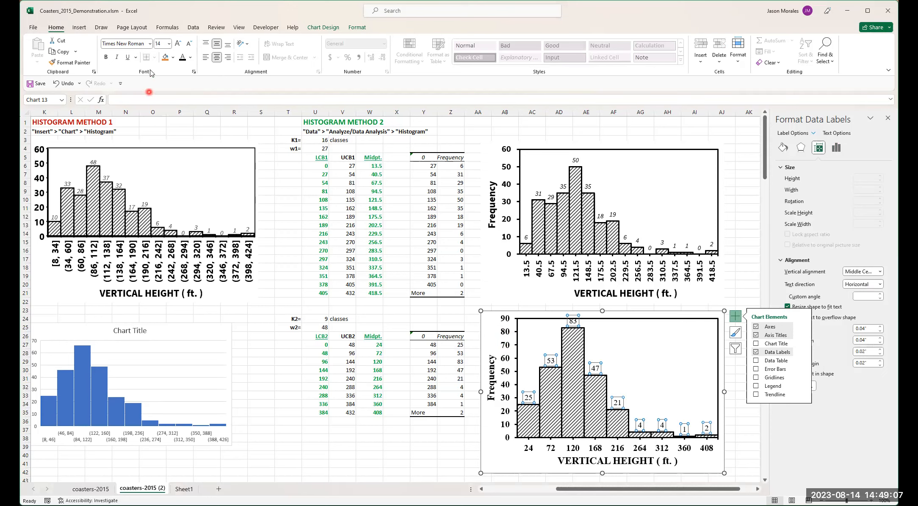
{"action": "left_click", "coordinate": [117, 59]}
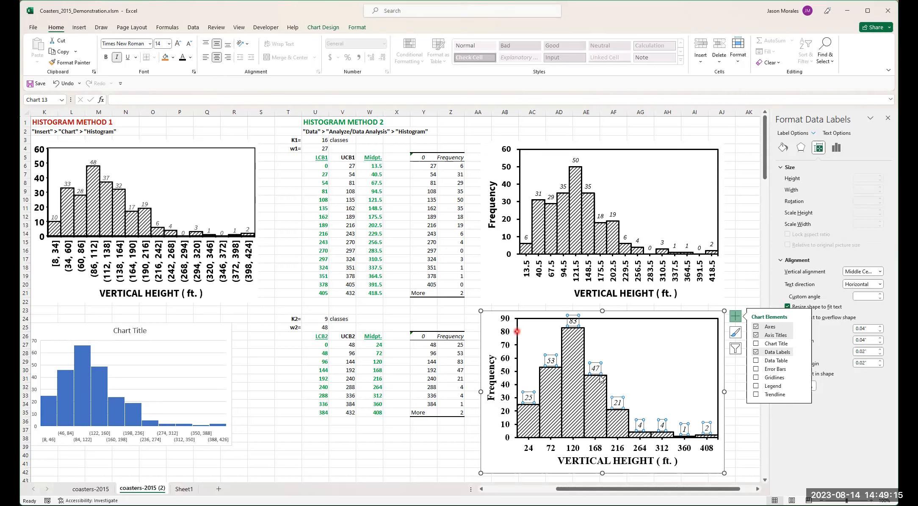
{"action": "left_click", "coordinate": [663, 330]}
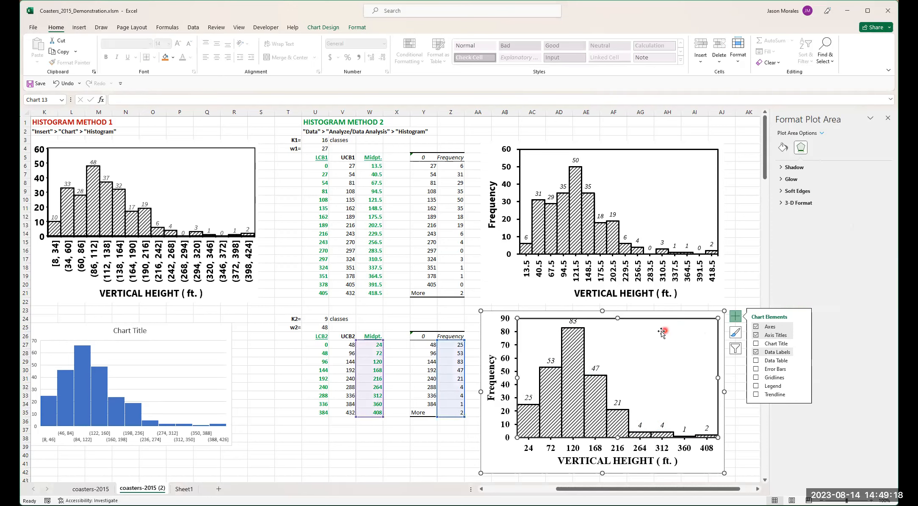
Step: Move only the data label above the tallest bar slightly down so it clears the plot area's upper border
{"action": "left_click", "coordinate": [579, 324]}
{"action": "left_click", "coordinate": [579, 325]}
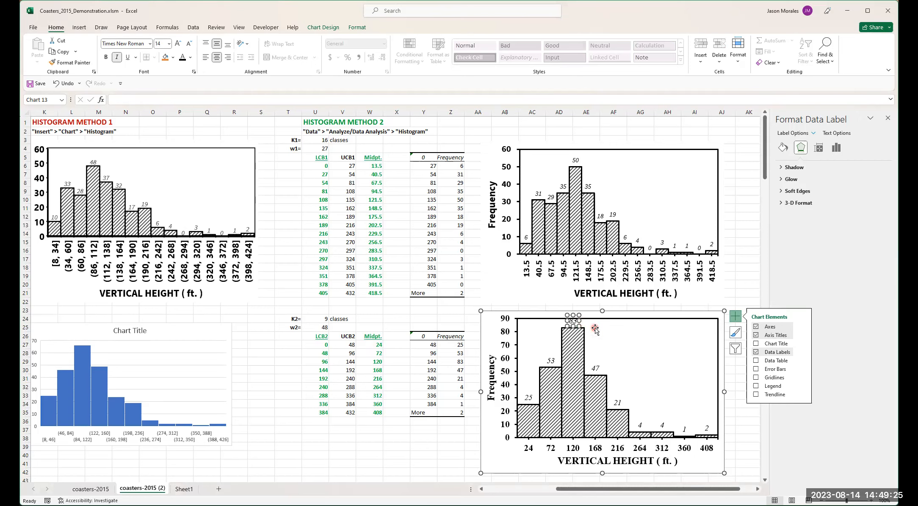
{"action": "left_click", "coordinate": [595, 328]}
{"action": "left_click", "coordinate": [580, 324]}
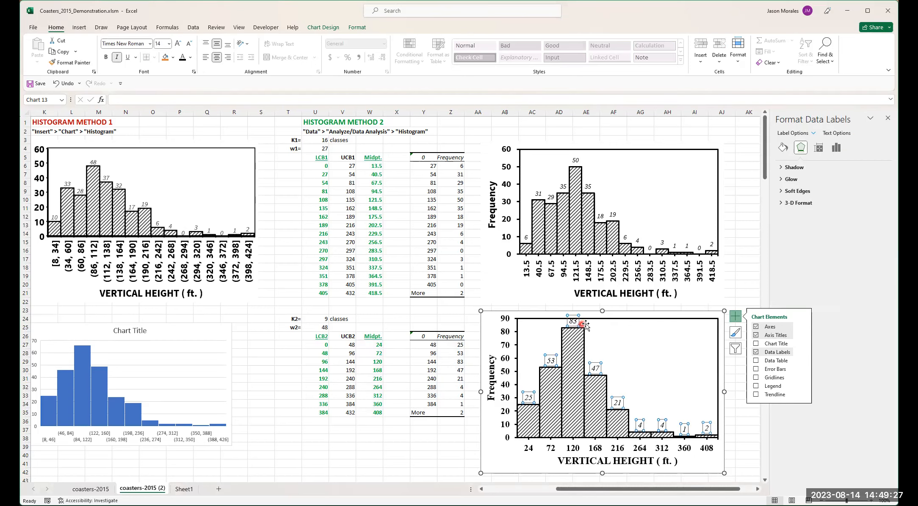
{"action": "left_click", "coordinate": [573, 321]}
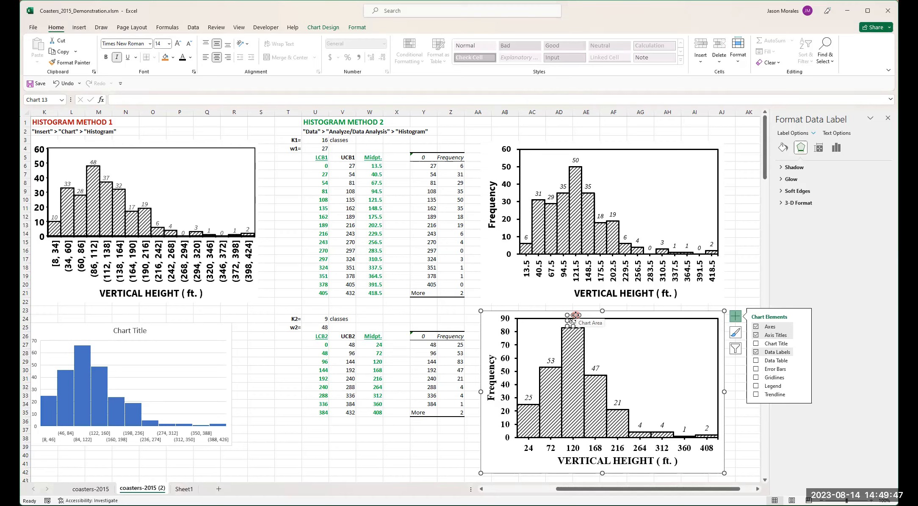
{"action": "left_click", "coordinate": [575, 317]}
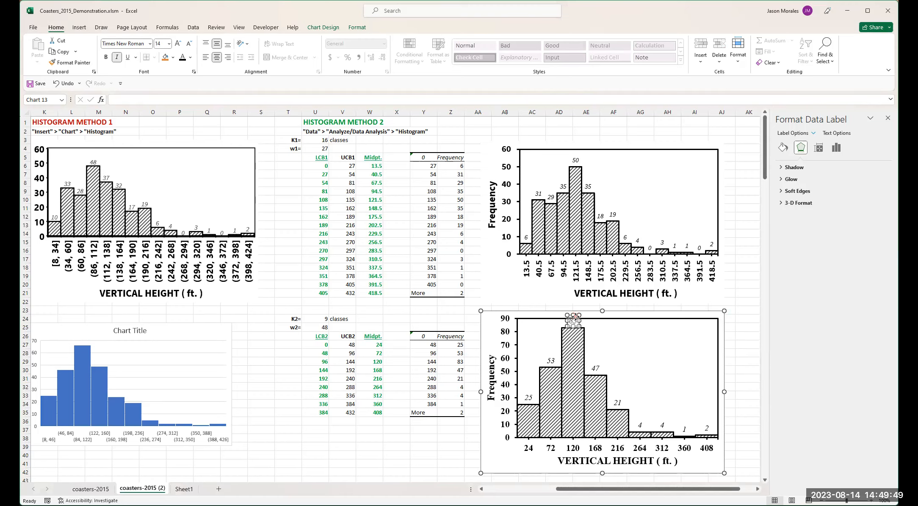
{"action": "left_click_drag", "start_coordinate": [575, 317], "coordinate": [576, 318]}
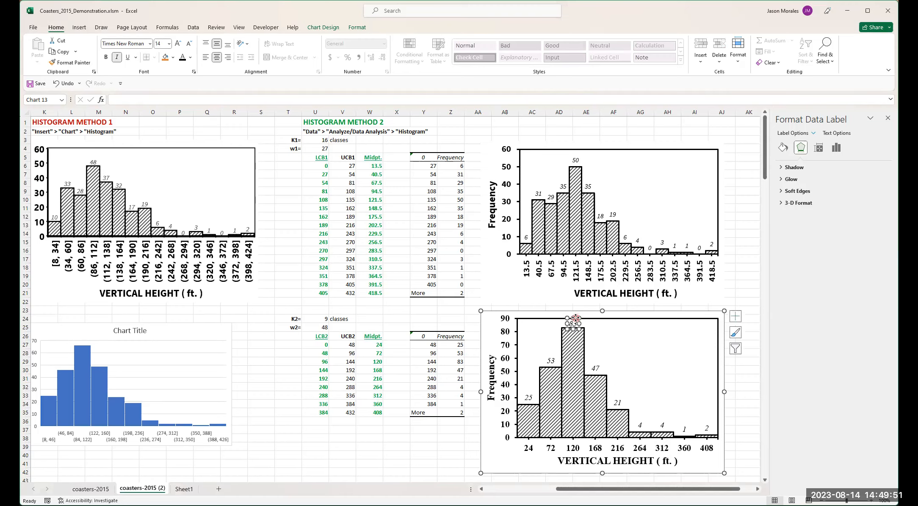
{"action": "left_click", "coordinate": [617, 336]}
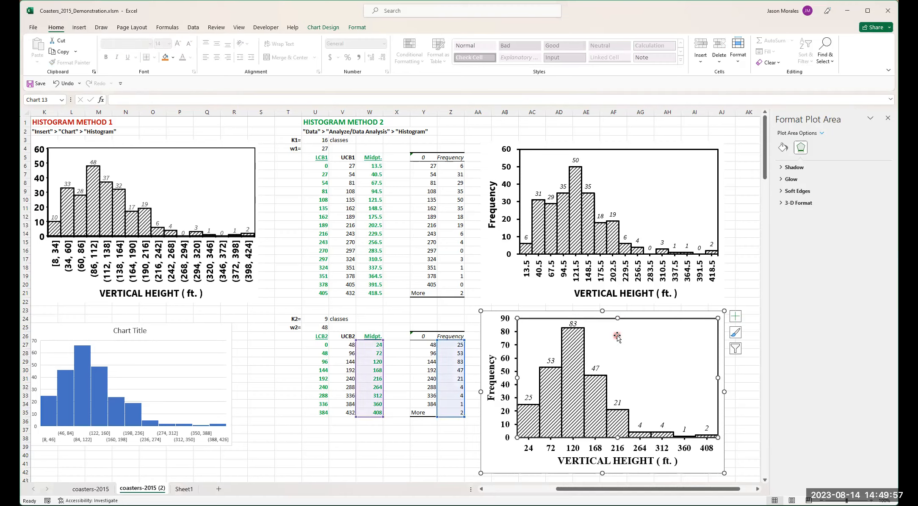
{"action": "left_click", "coordinate": [575, 323]}
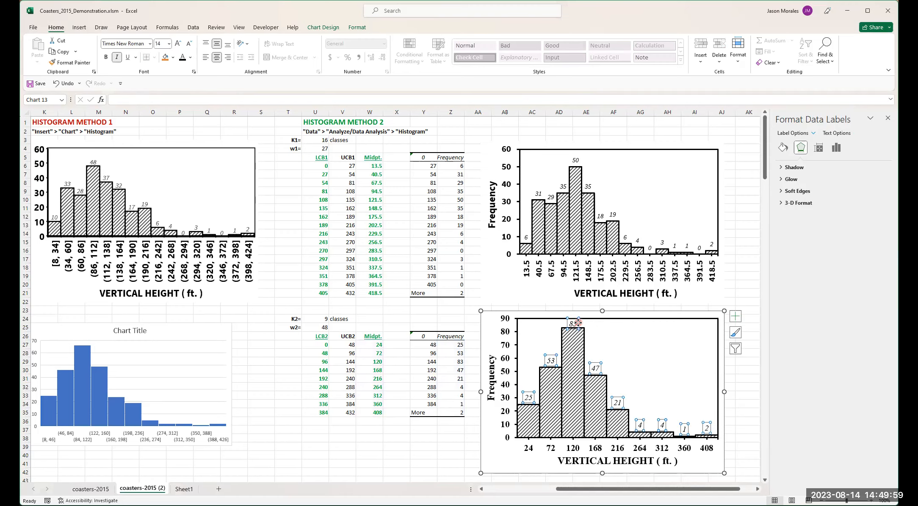
{"action": "left_click", "coordinate": [577, 323]}
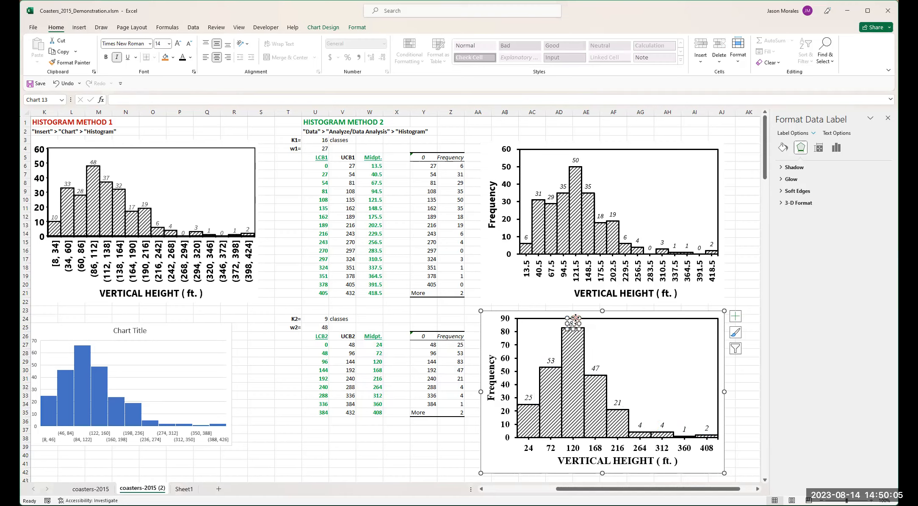
{"action": "left_click", "coordinate": [603, 336]}
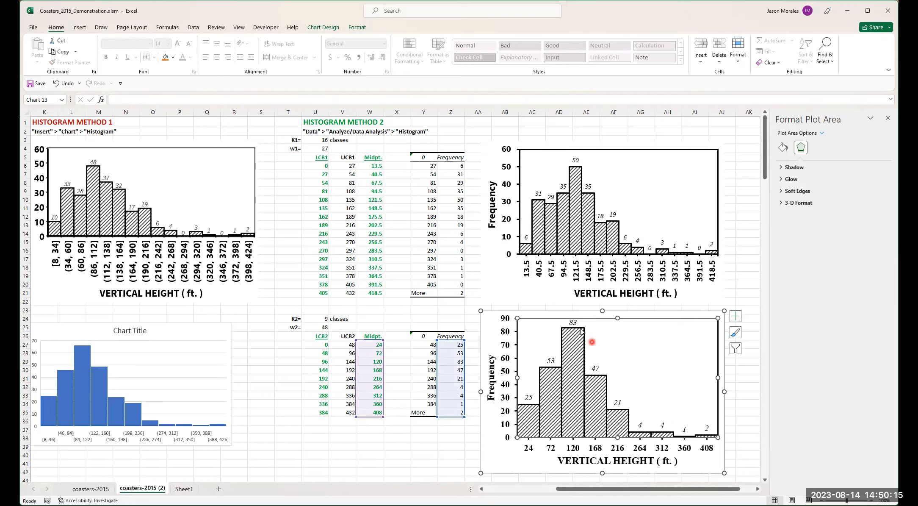
Step: Add major horizontal gridlines to the nine-class vertical height histogram
{"action": "left_click", "coordinate": [569, 349]}
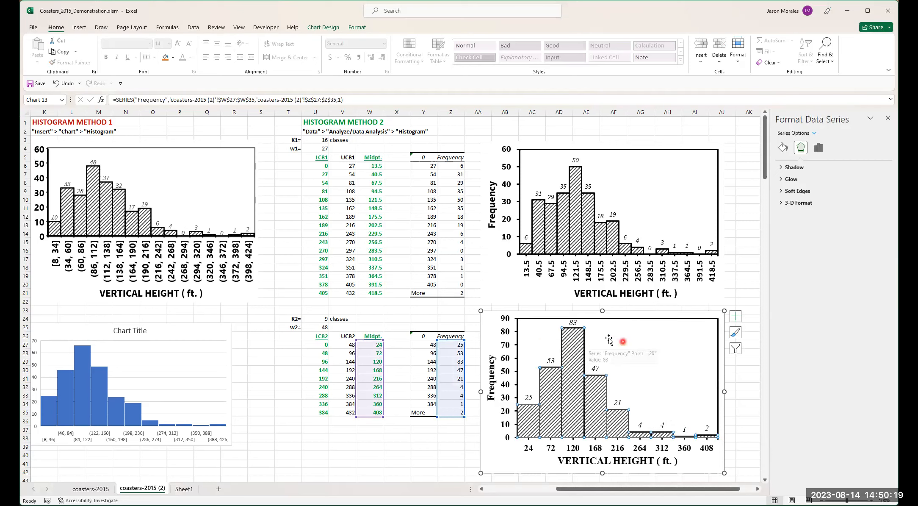
{"action": "left_click", "coordinate": [664, 337]}
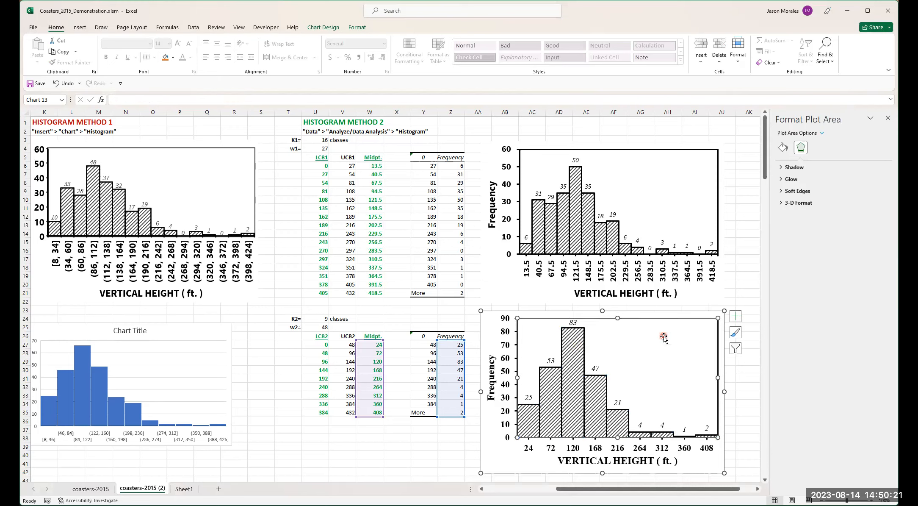
{"action": "left_click", "coordinate": [720, 316]}
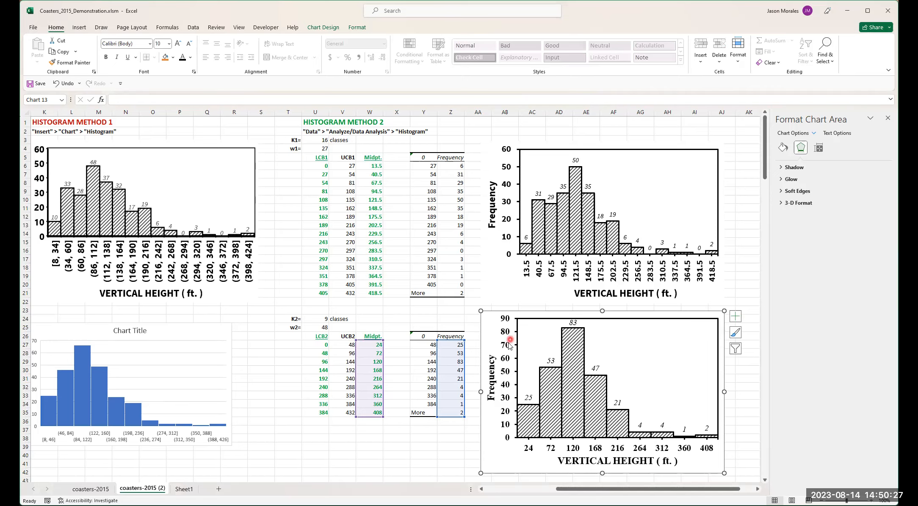
{"action": "left_click", "coordinate": [736, 318]}
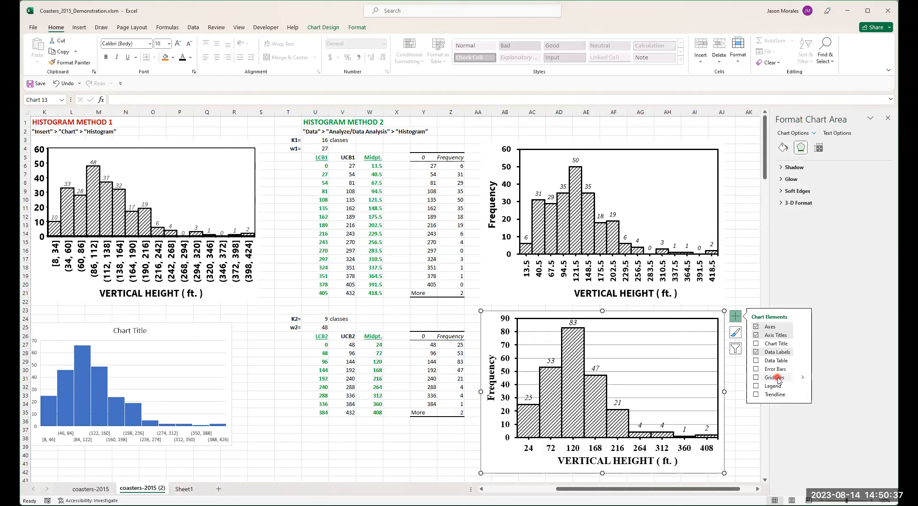
{"action": "left_click", "coordinate": [756, 377]}
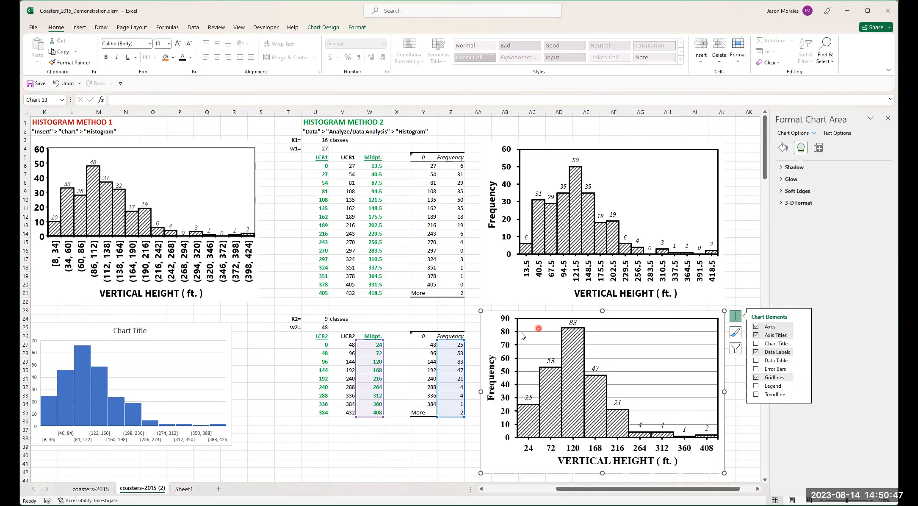
Step: Format the nine-class histogram's major gridlines as a solid black line with the Dash dash type
{"action": "left_click", "coordinate": [655, 331]}
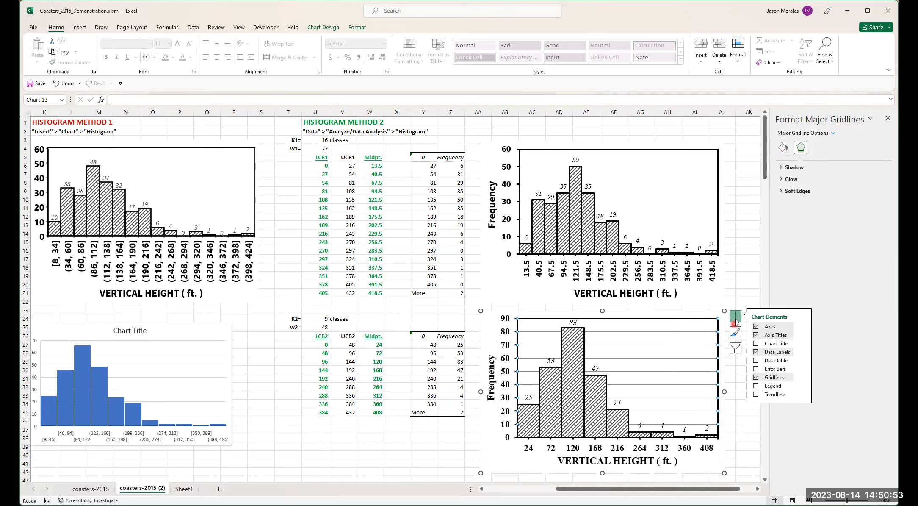
{"action": "left_click", "coordinate": [783, 147]}
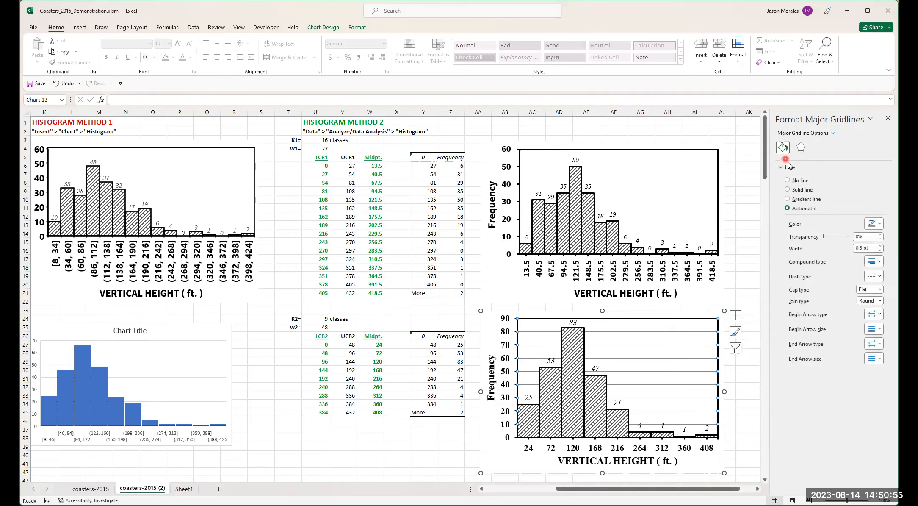
{"action": "left_click", "coordinate": [787, 189]}
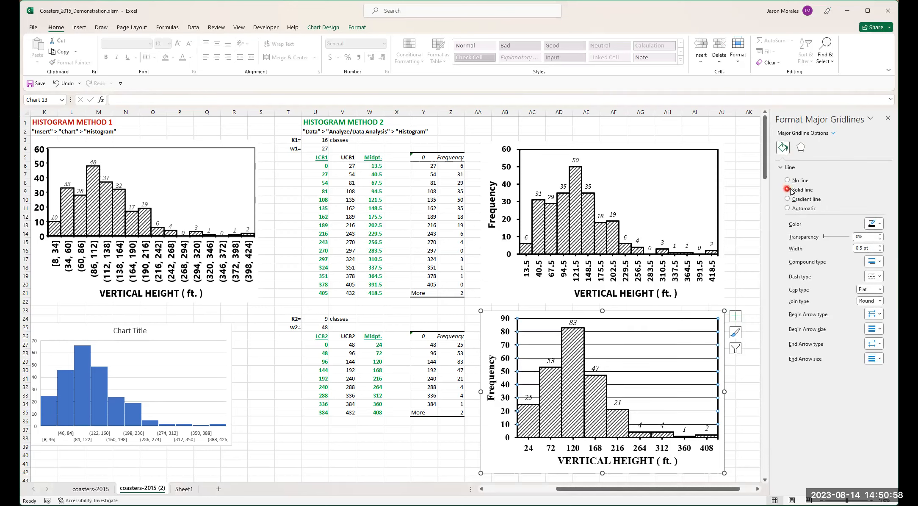
{"action": "left_click", "coordinate": [873, 223]}
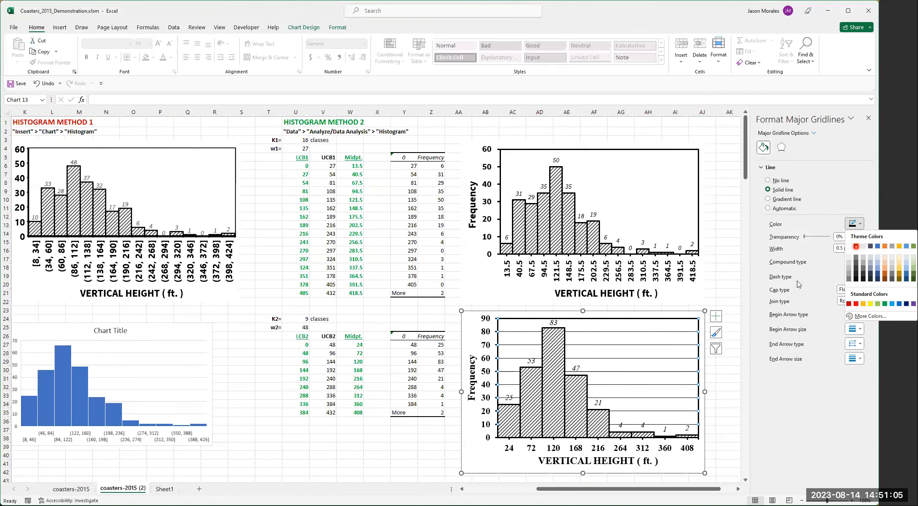
{"action": "left_click", "coordinate": [858, 276]}
{"action": "left_click", "coordinate": [878, 276]}
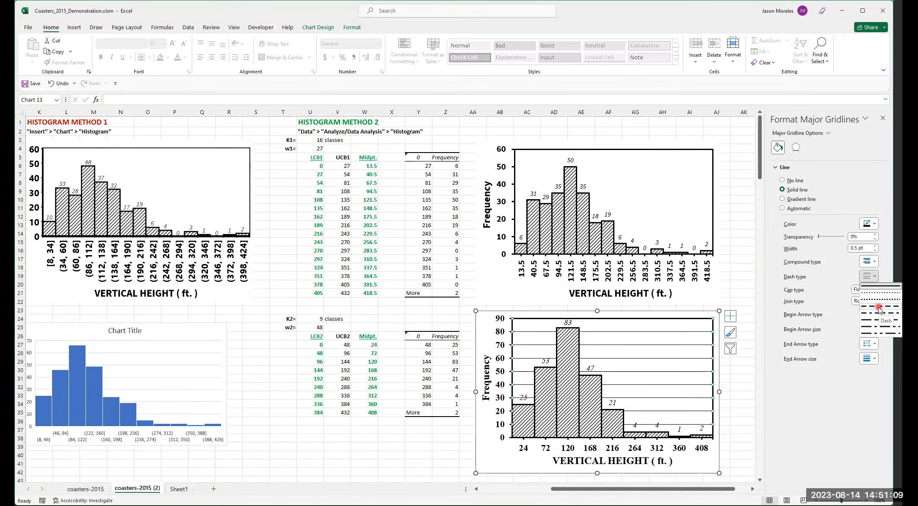
{"action": "left_click", "coordinate": [879, 307]}
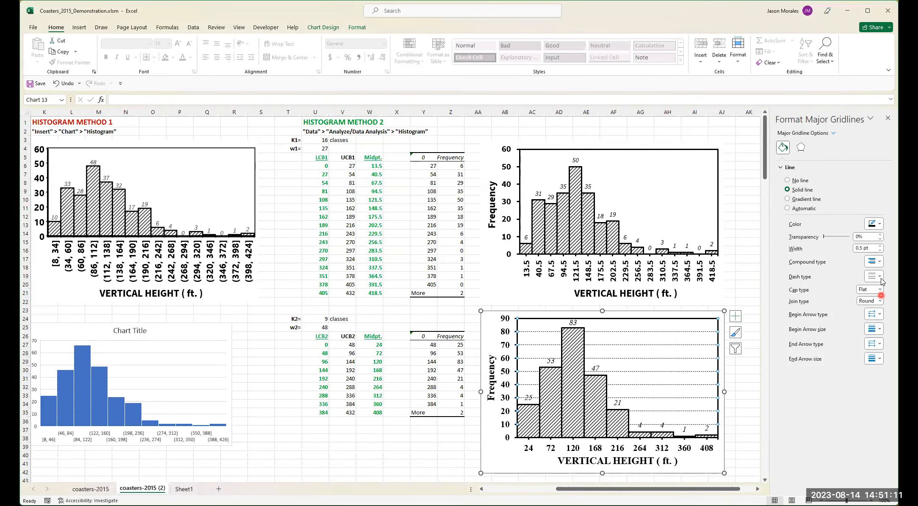
Step: Set the nine-class histogram's major gridlines to the Long Dash dash type with a width of 1 pt
{"action": "left_click", "coordinate": [874, 275]}
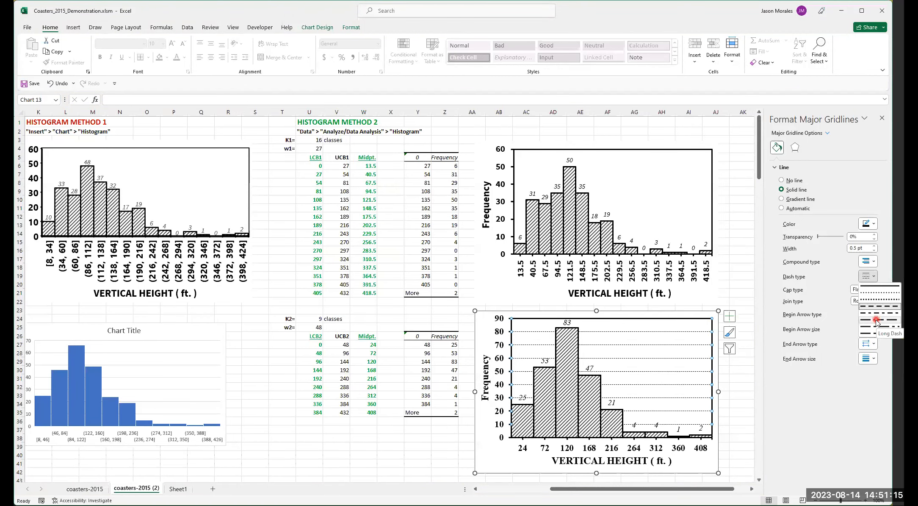
{"action": "left_click", "coordinate": [875, 322]}
{"action": "left_click", "coordinate": [882, 246]}
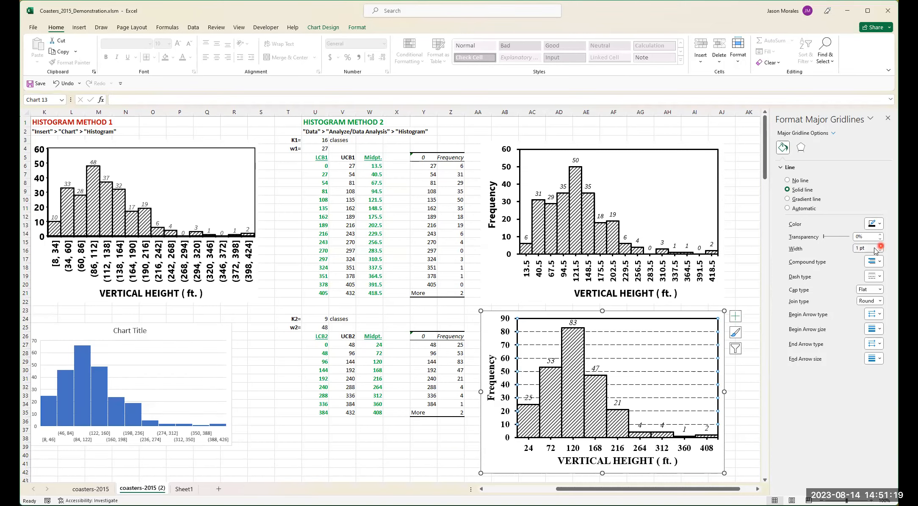
{"action": "left_click", "coordinate": [880, 246]}
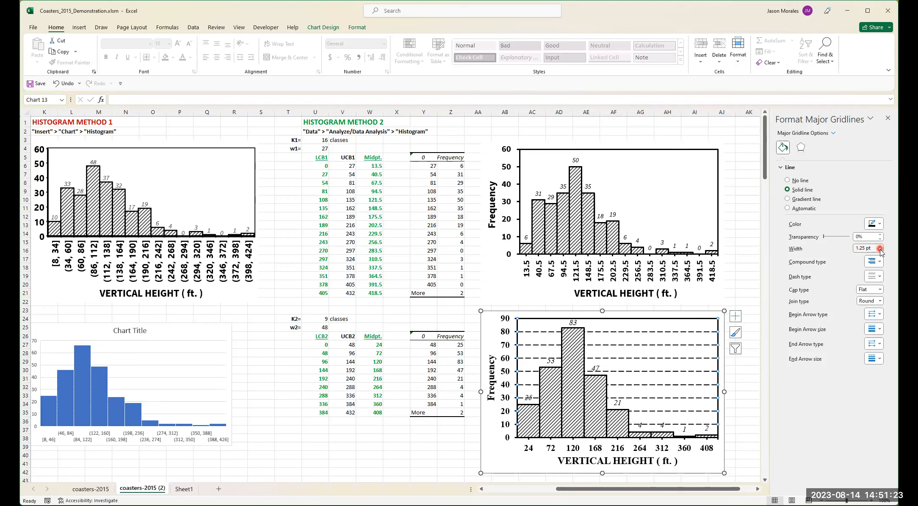
{"action": "left_click", "coordinate": [881, 251]}
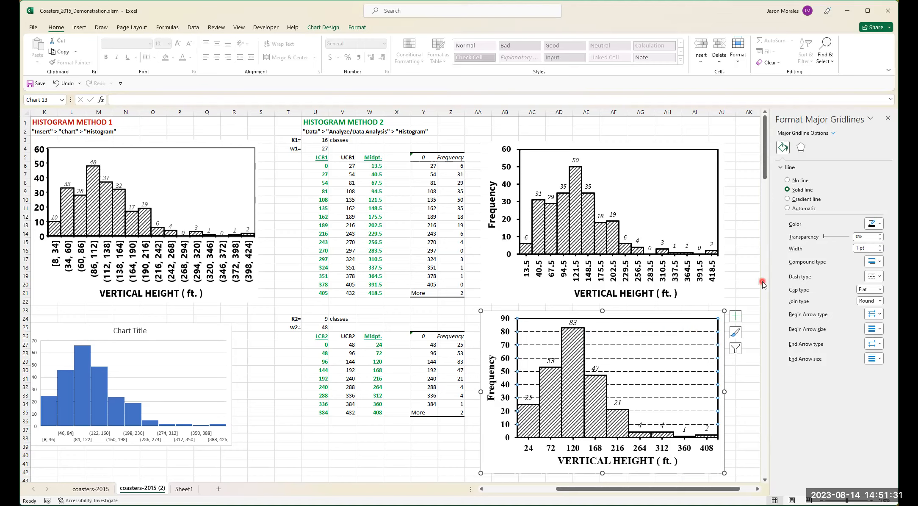
{"action": "left_click", "coordinate": [748, 292]}
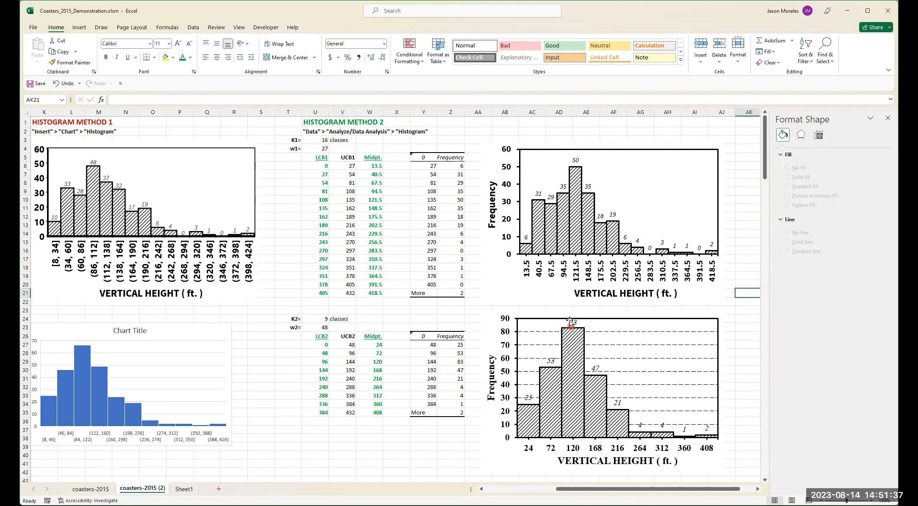
Step: Remove the data labels from the nine-class histogram, leaving its gridlines on
{"action": "mouse_move", "coordinate": [597, 375]}
{"action": "left_click", "coordinate": [706, 326]}
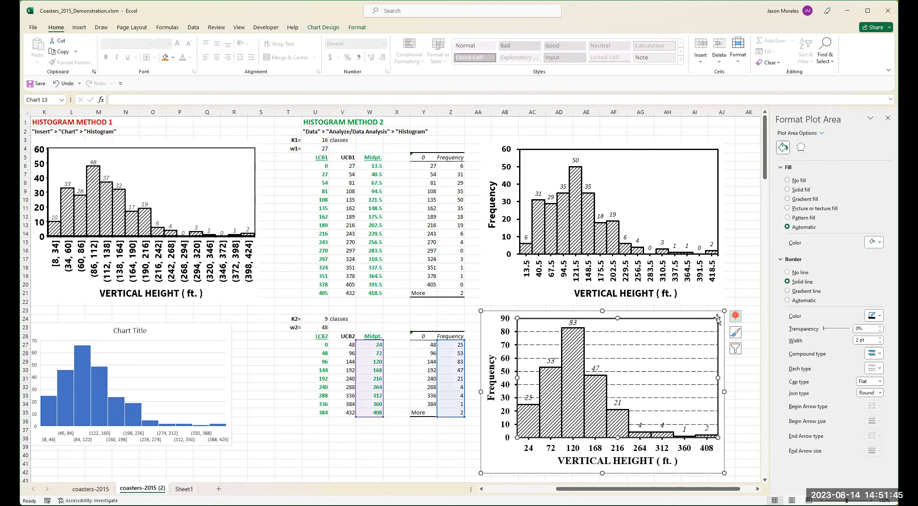
{"action": "left_click", "coordinate": [734, 316]}
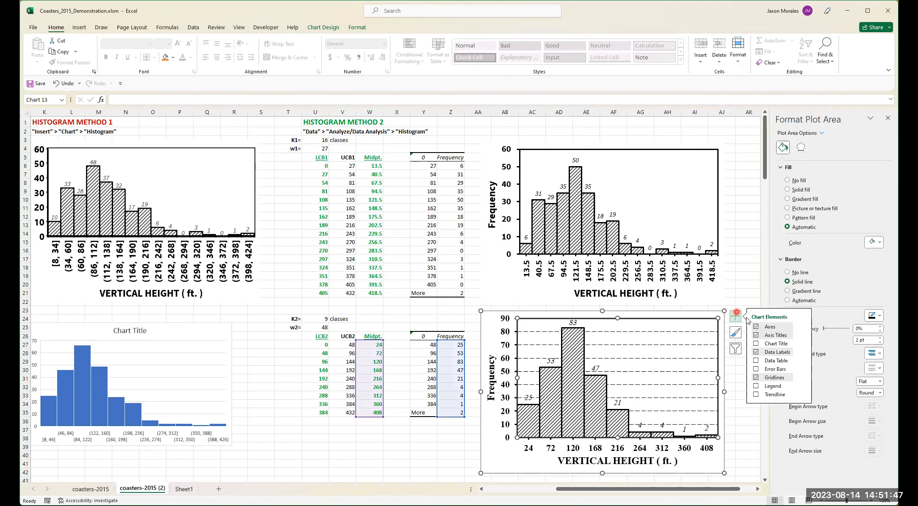
{"action": "left_click", "coordinate": [756, 352]}
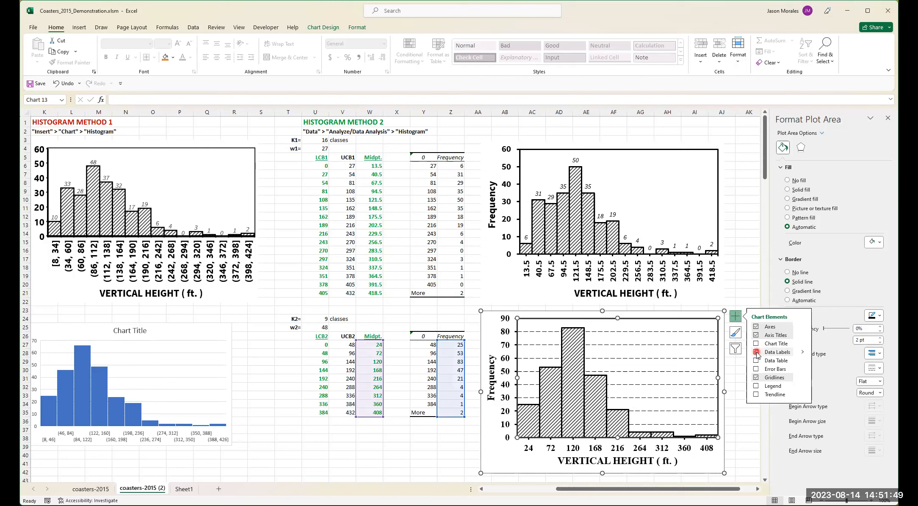
{"action": "left_click", "coordinate": [747, 293]}
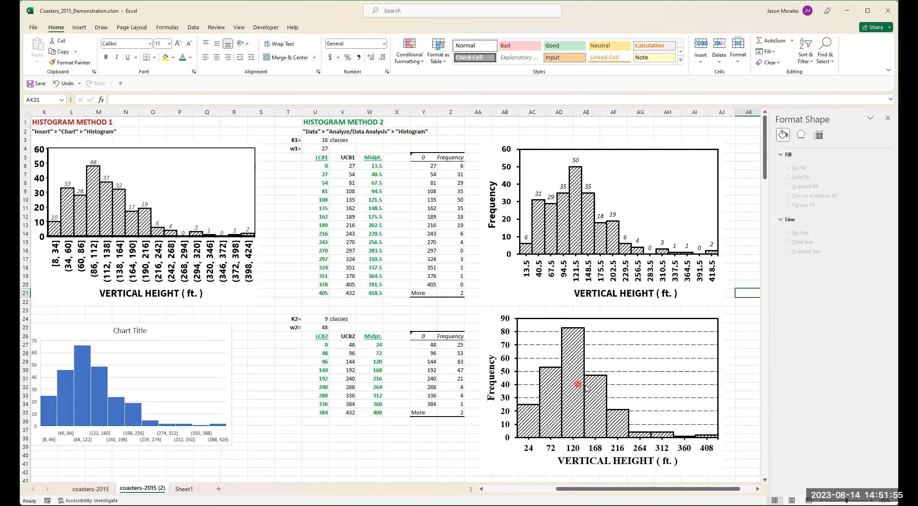
Step: Add data labels back to the nine-class histogram and remove its gridlines
{"action": "mouse_move", "coordinate": [600, 394]}
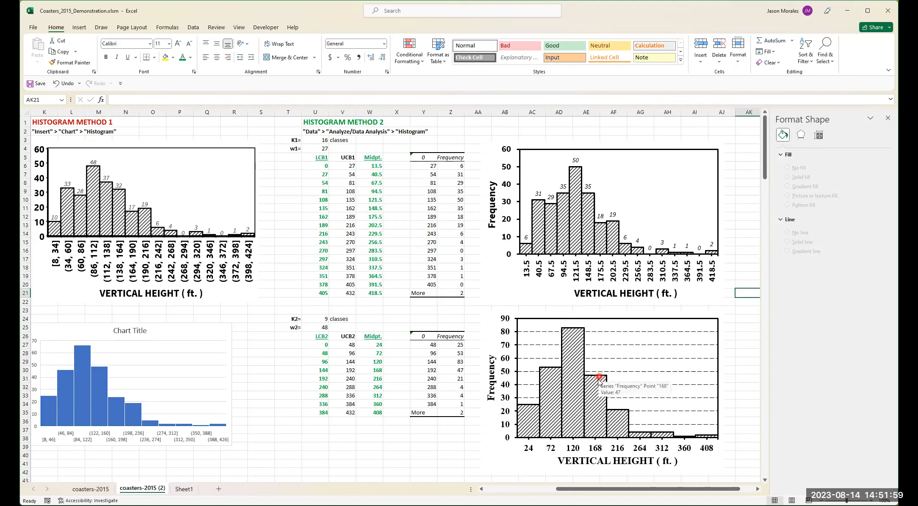
{"action": "mouse_move", "coordinate": [621, 422]}
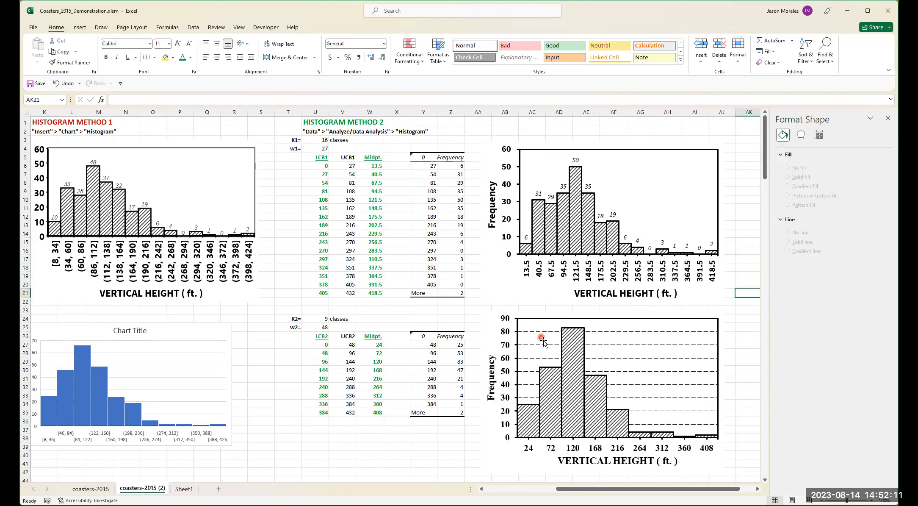
{"action": "mouse_move", "coordinate": [575, 338]}
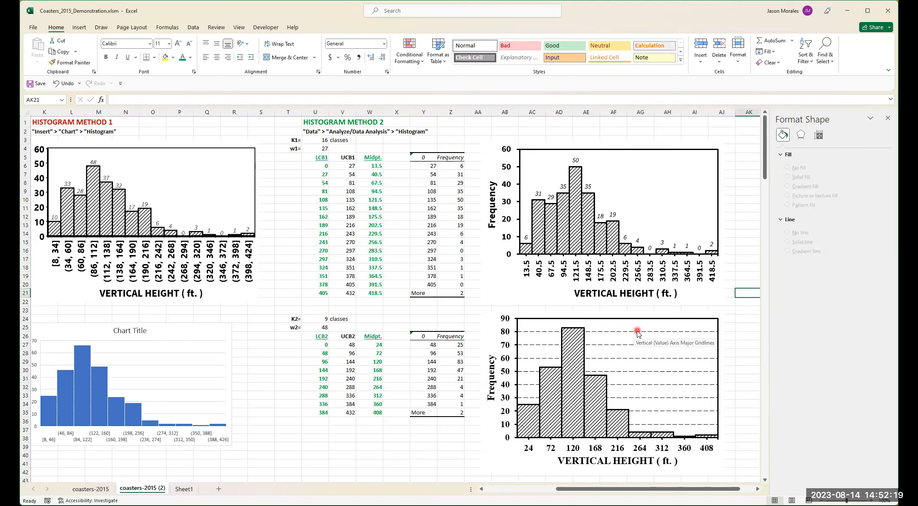
{"action": "left_click", "coordinate": [712, 324]}
{"action": "left_click", "coordinate": [735, 316]}
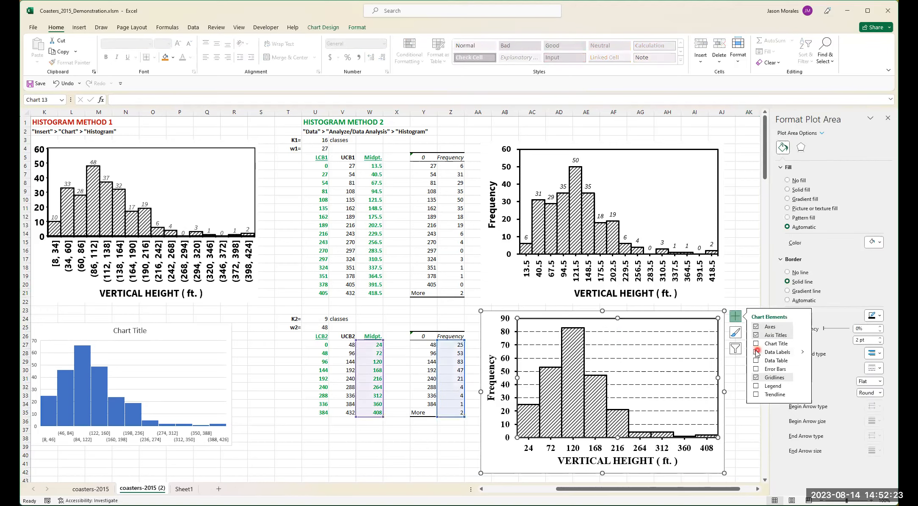
{"action": "left_click", "coordinate": [755, 351]}
{"action": "left_click", "coordinate": [755, 377]}
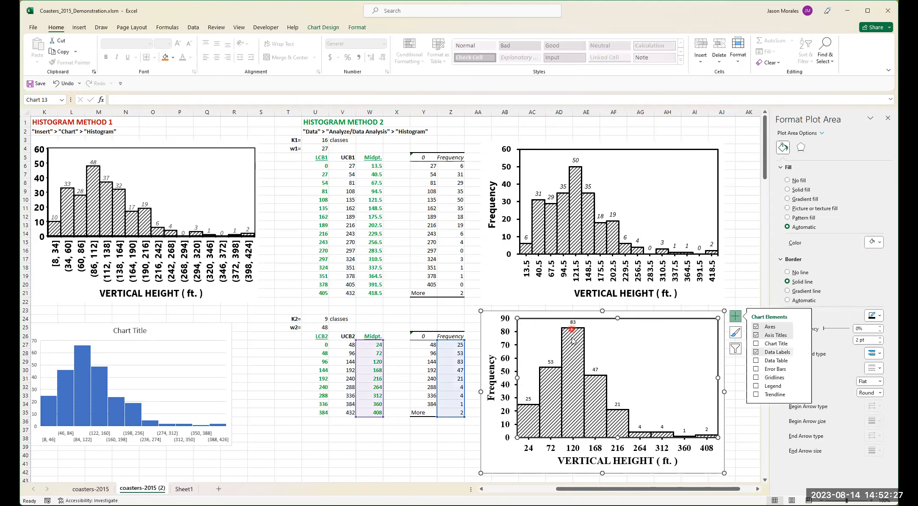
Step: Format the restored data labels of the nine-class histogram in Times New Roman, size 14, italic
{"action": "left_click", "coordinate": [550, 364]}
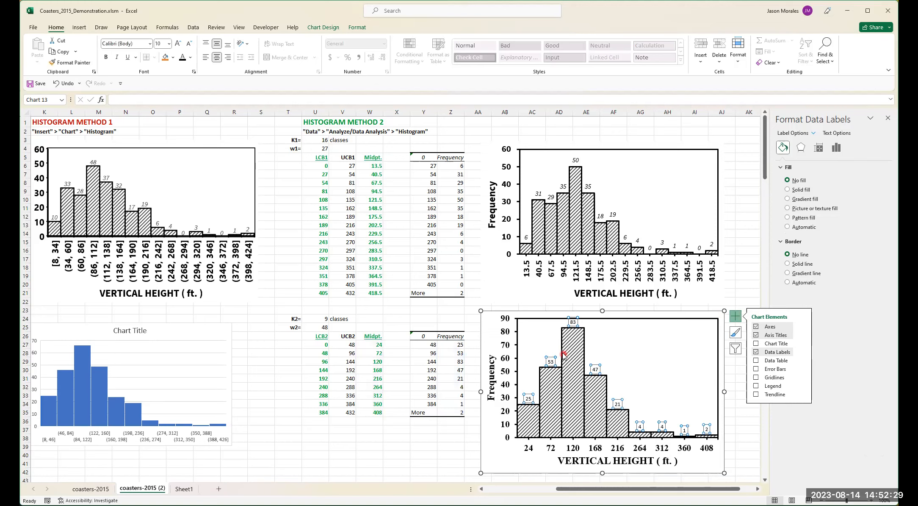
{"action": "left_click", "coordinate": [141, 43]}
{"action": "left_click", "coordinate": [150, 44]}
{"action": "left_click", "coordinate": [144, 106]}
{"action": "left_click", "coordinate": [169, 43]}
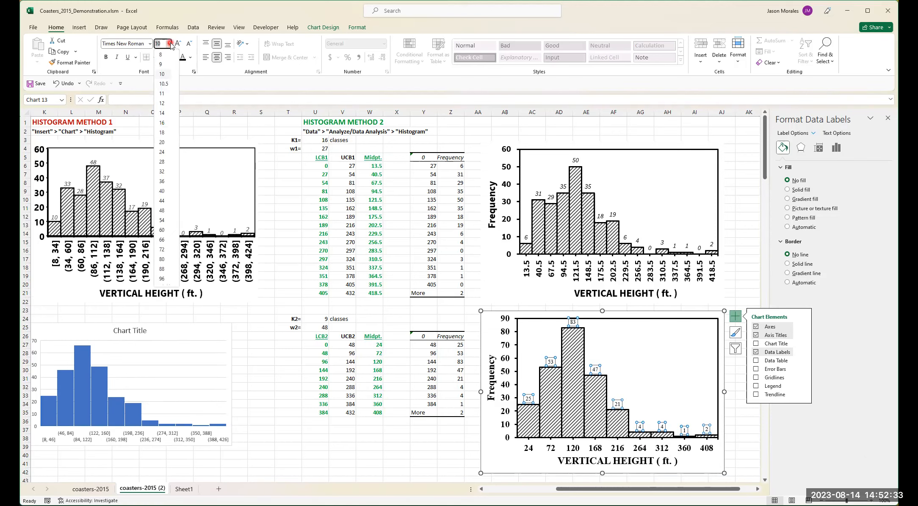
{"action": "left_click", "coordinate": [167, 113]}
{"action": "left_click", "coordinate": [116, 57]}
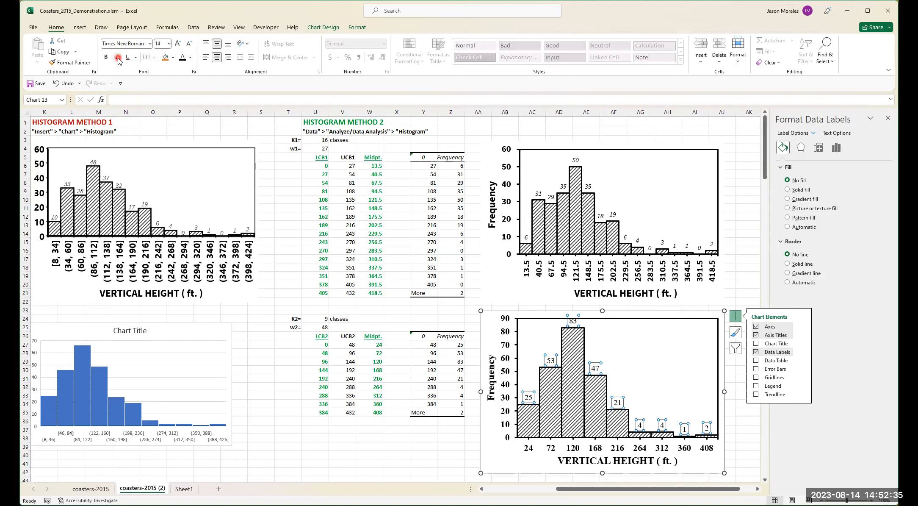
Step: Nudge only the tallest bar's data label slightly down from the plot area's upper border, and deselect the chart
{"action": "left_click", "coordinate": [593, 324]}
{"action": "left_click", "coordinate": [582, 327]}
{"action": "left_click", "coordinate": [578, 321]}
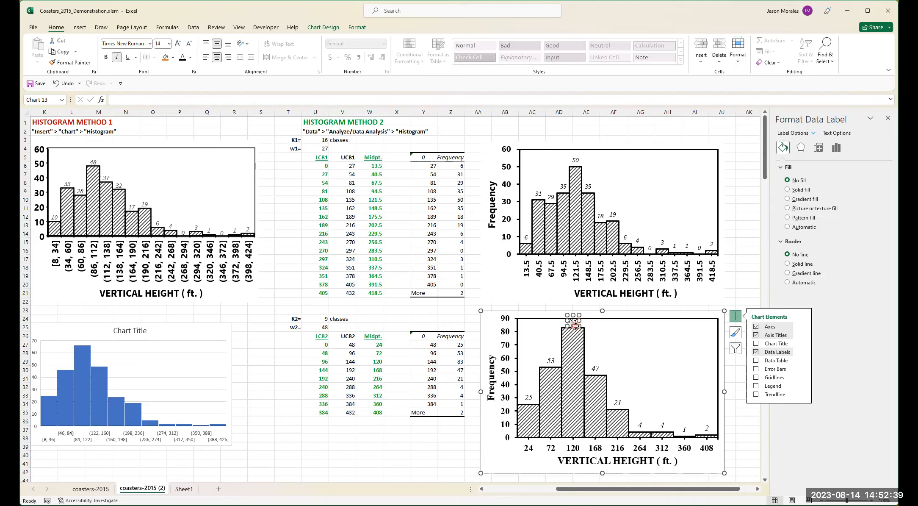
{"action": "left_click", "coordinate": [576, 326]}
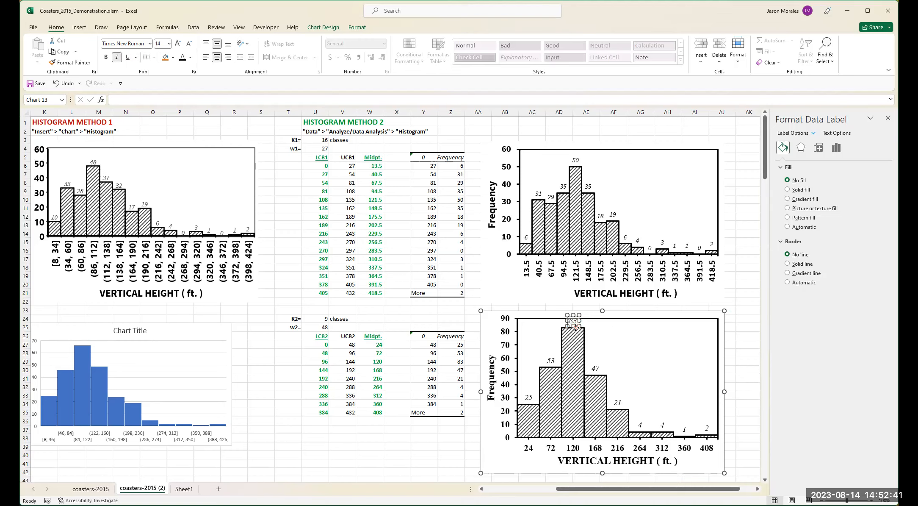
{"action": "left_click_drag", "start_coordinate": [576, 327], "coordinate": [576, 328]}
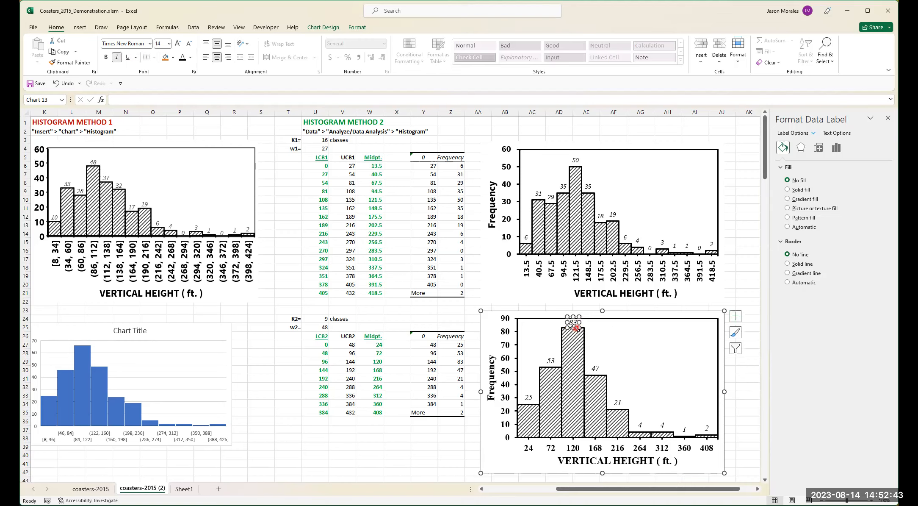
{"action": "left_click", "coordinate": [626, 340]}
{"action": "left_click", "coordinate": [691, 395]}
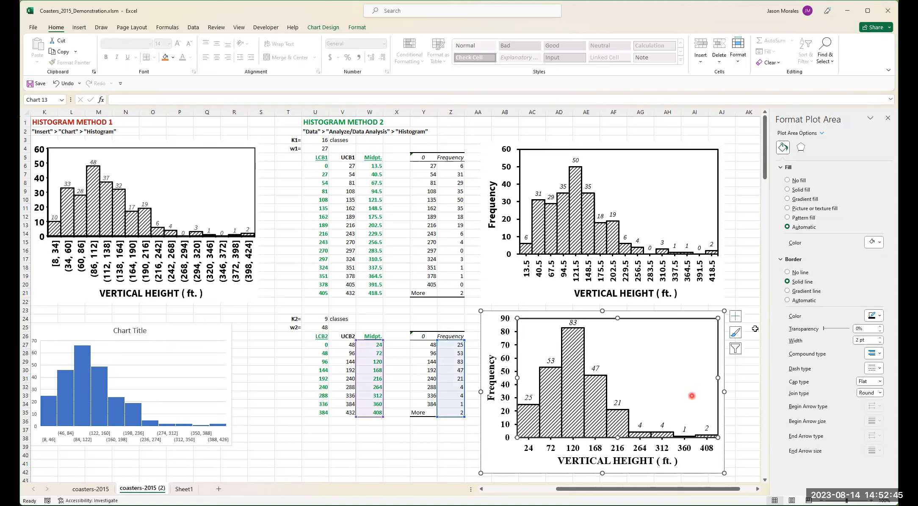
{"action": "left_click", "coordinate": [748, 289]}
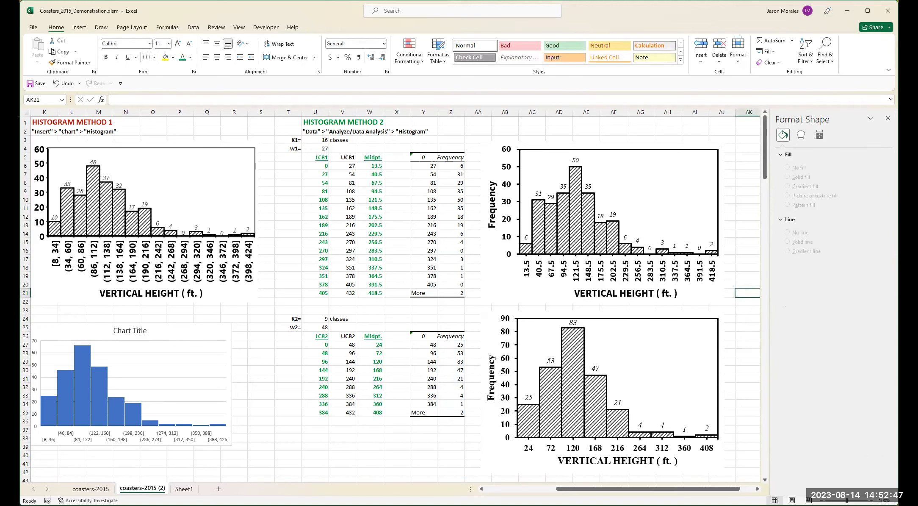